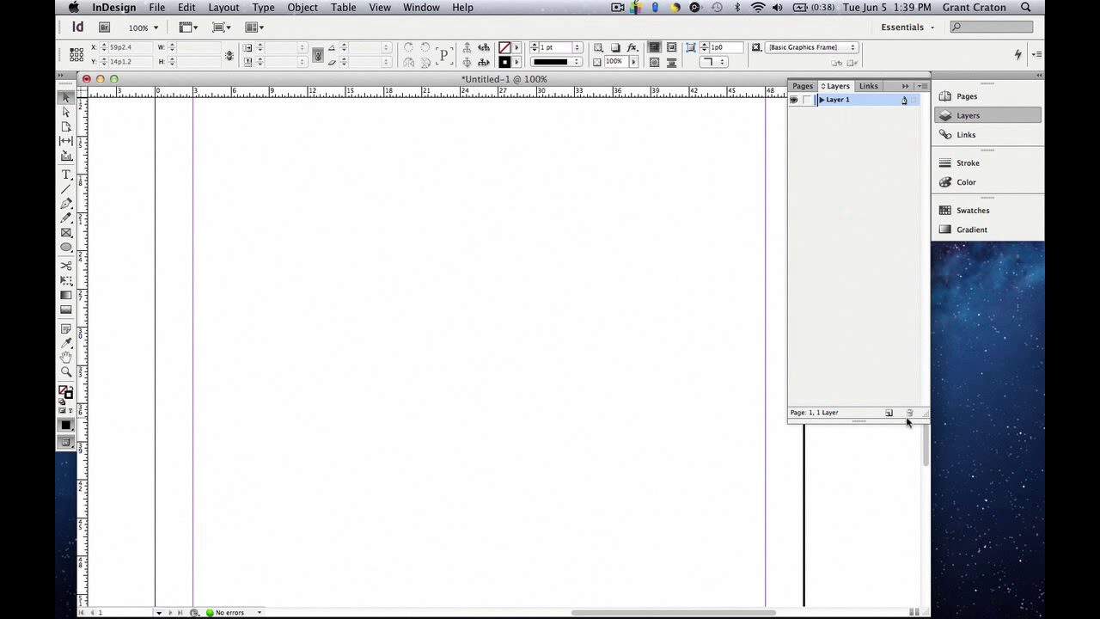
Rename Layer 1 as Square and keep Light Blue as its layer color.
double_click(846, 101)
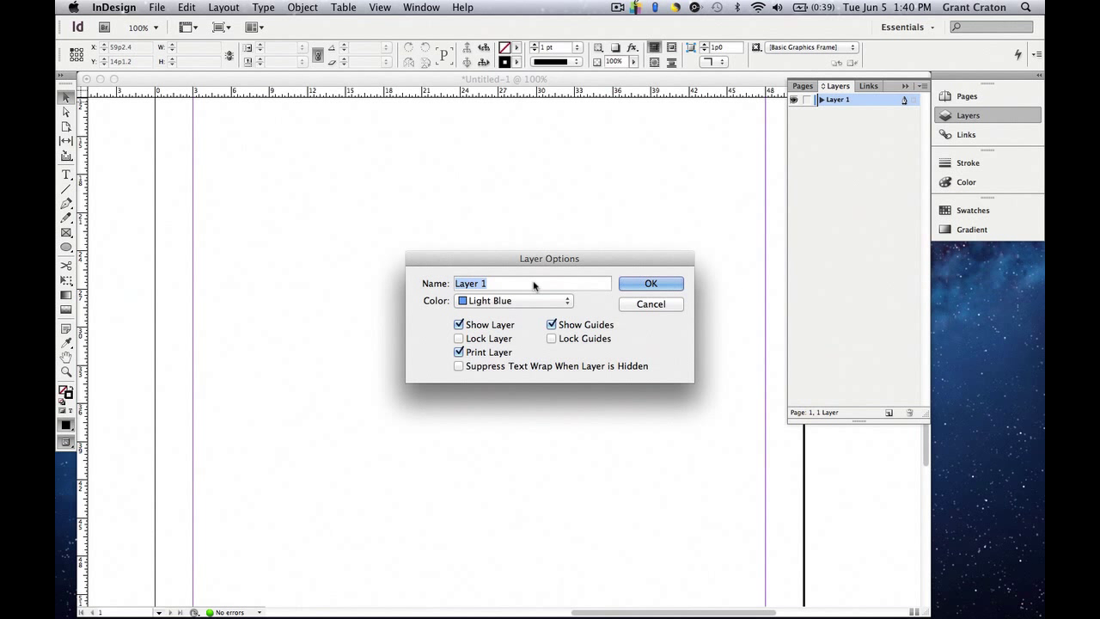
text(Square)
click(560, 301)
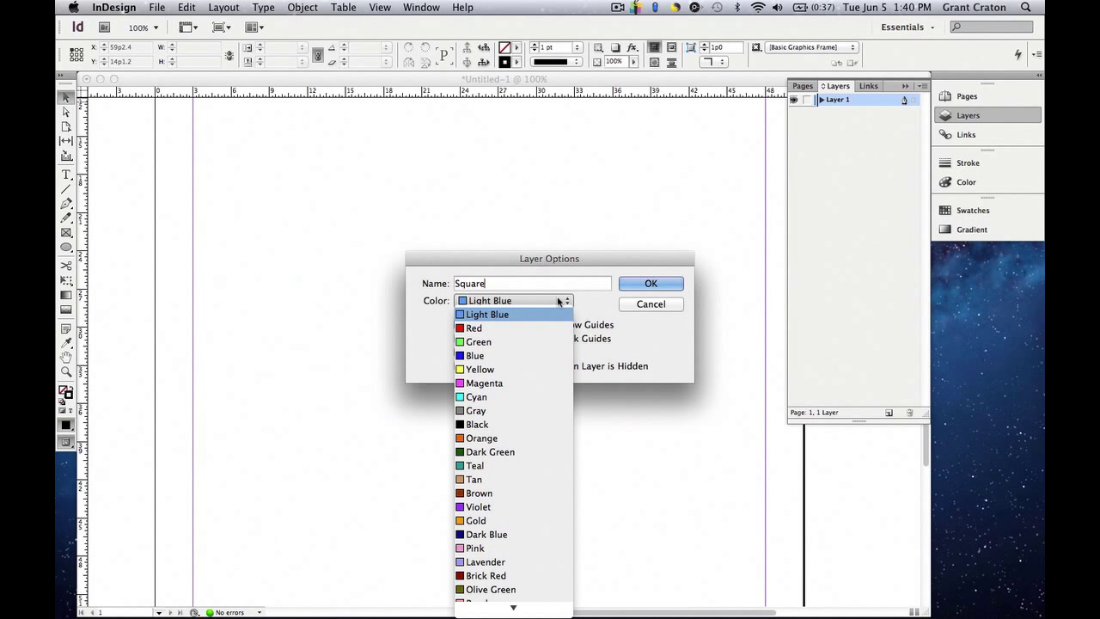
click(598, 307)
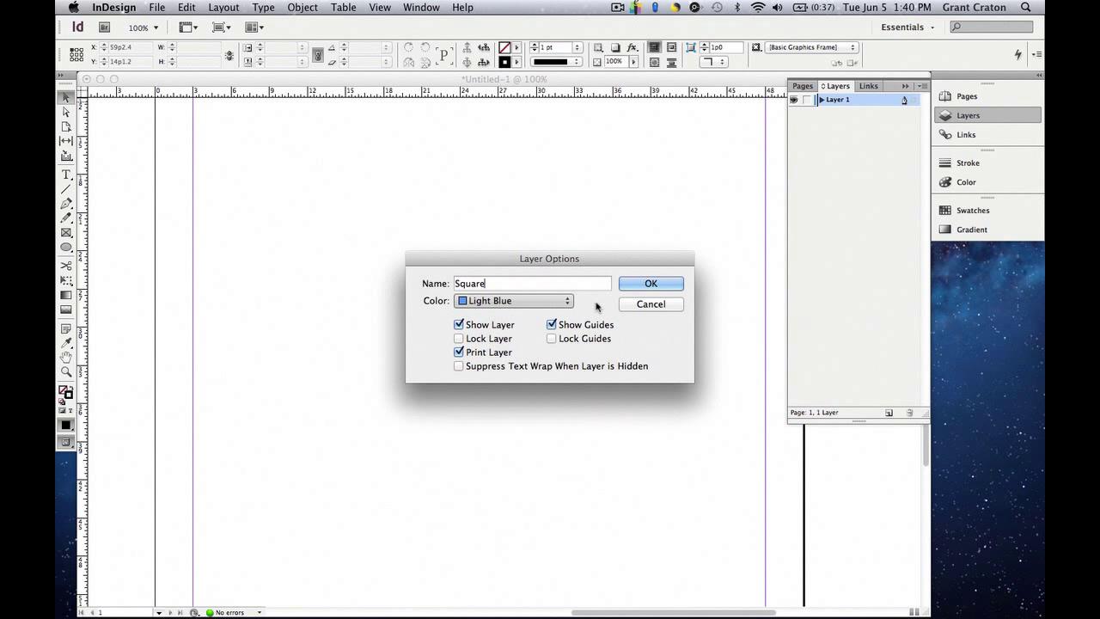
click(650, 285)
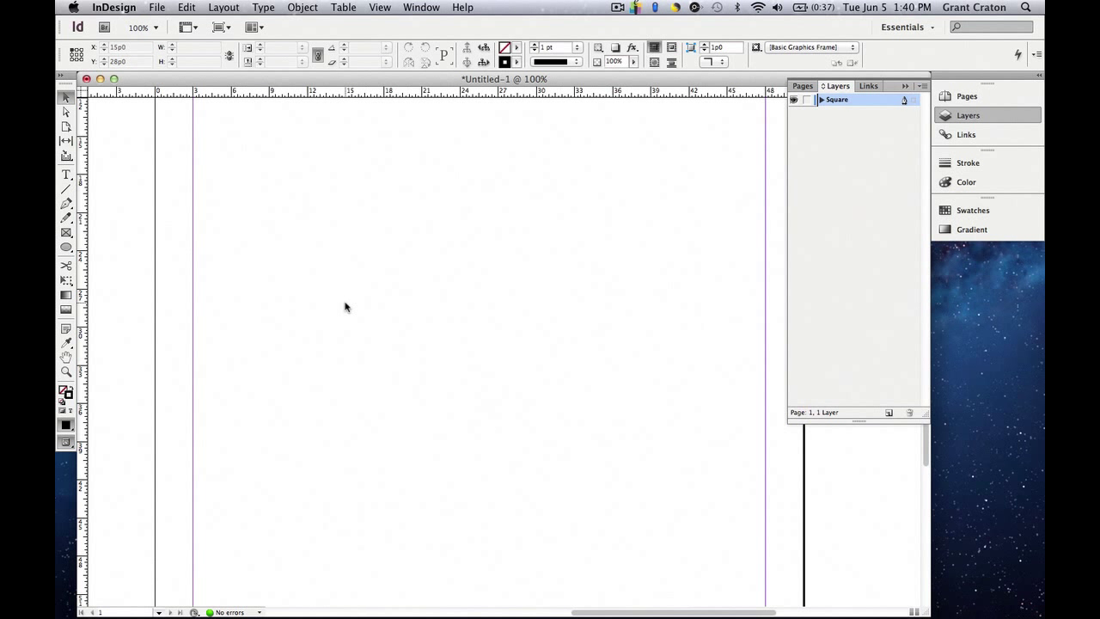
Draw a square about 22p3 wide and high on the Square layer, inside the page margins.
click(73, 248)
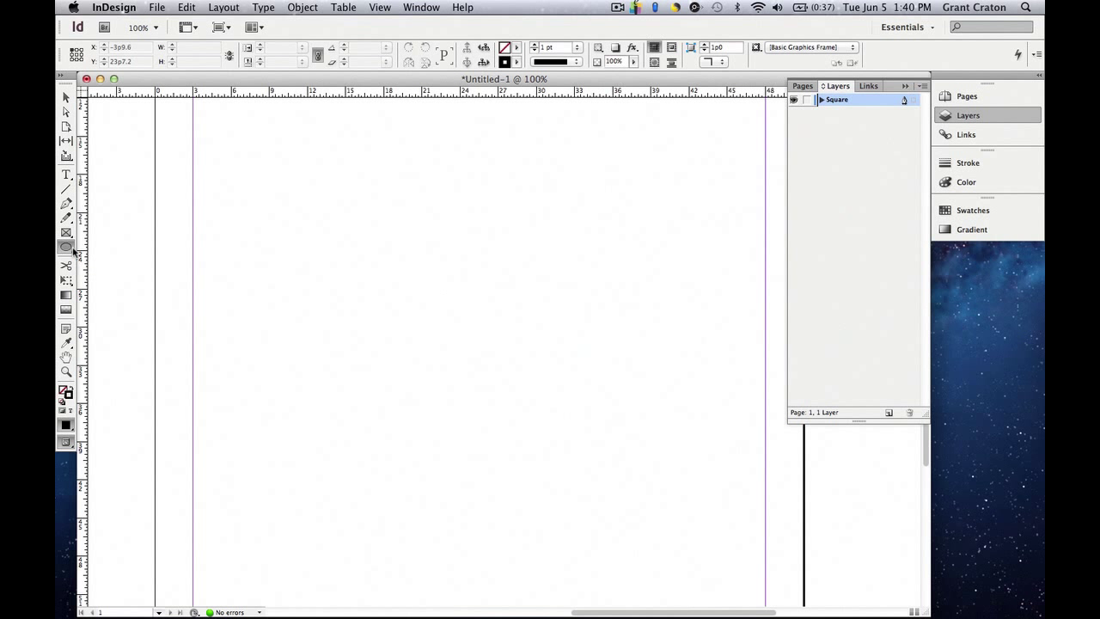
click(81, 248)
drag(270, 155, 633, 439)
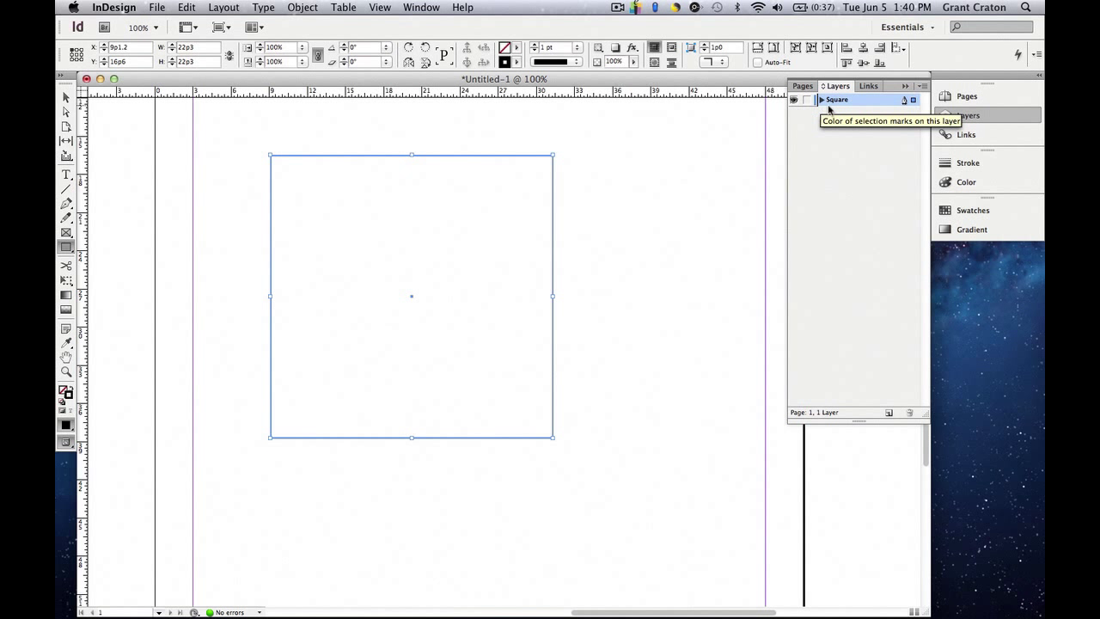
Give the square a yellow fill (C=0 M=0 Y=100 K=0) with no stroke and return to the layer list.
click(975, 210)
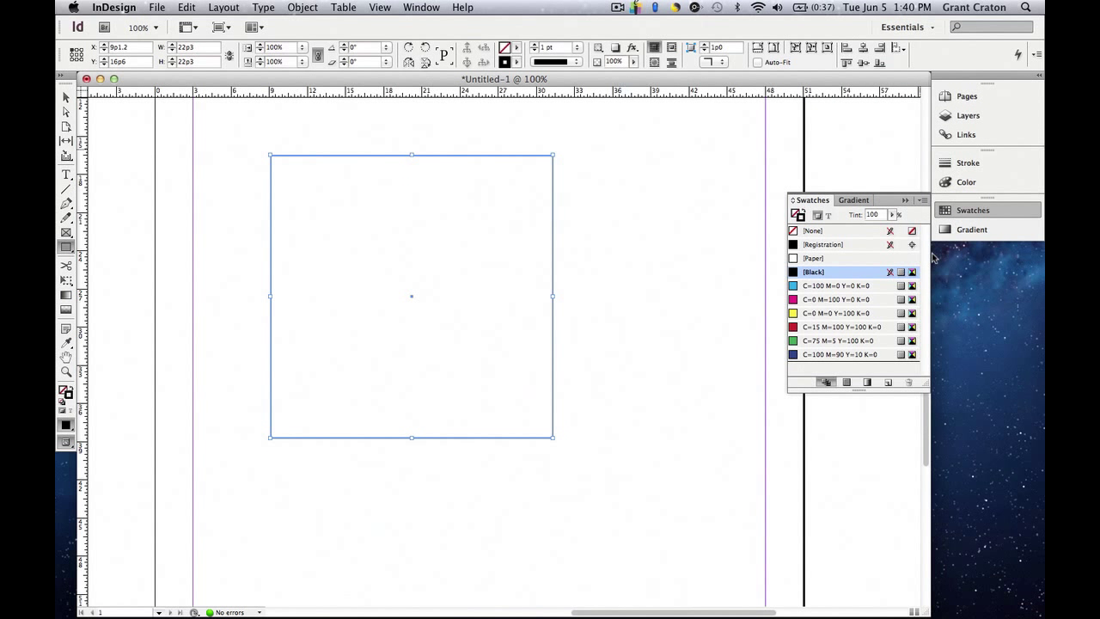
click(830, 314)
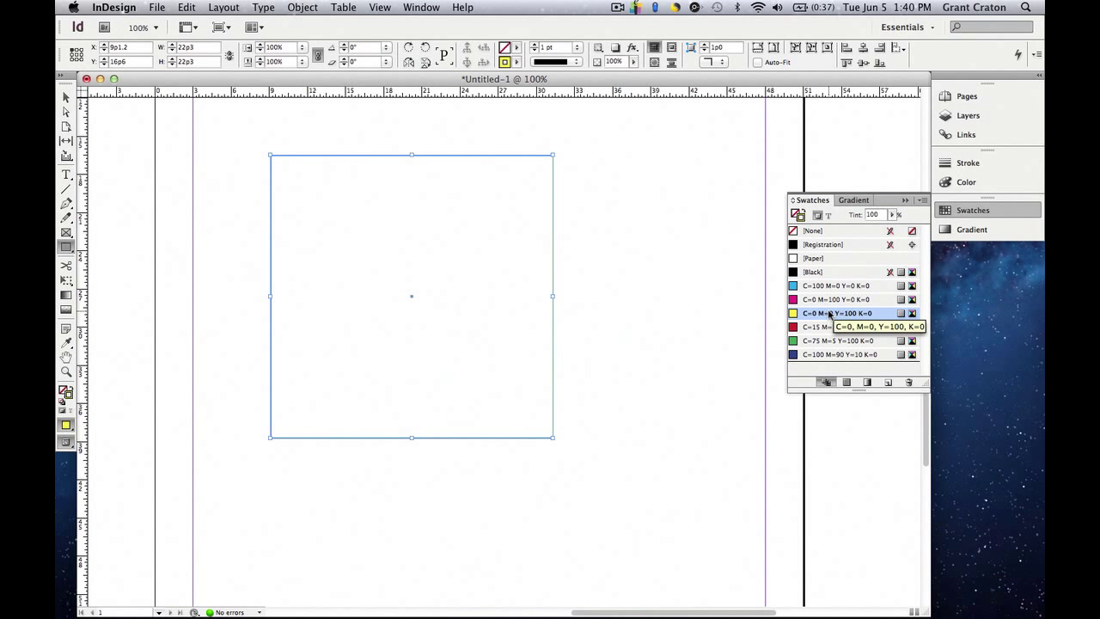
key(shift+x)
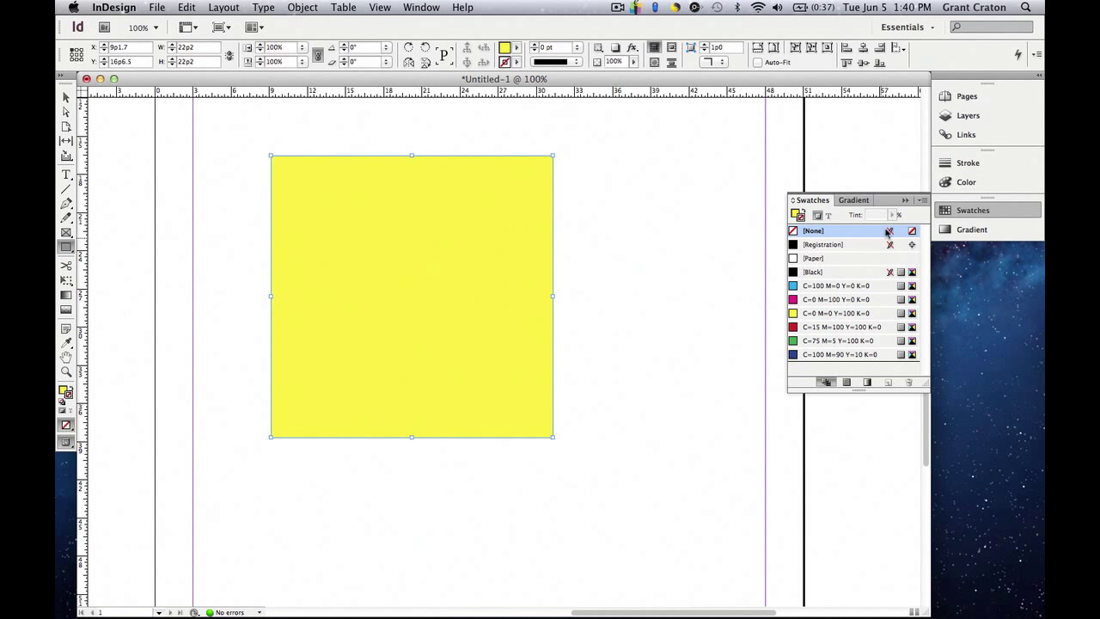
click(904, 200)
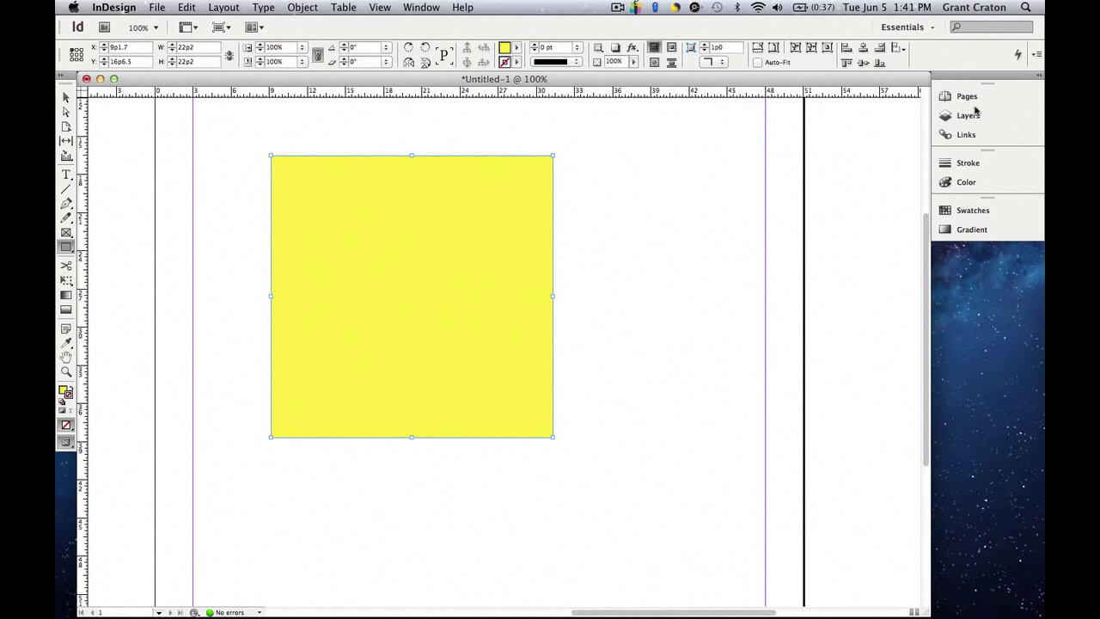
click(964, 115)
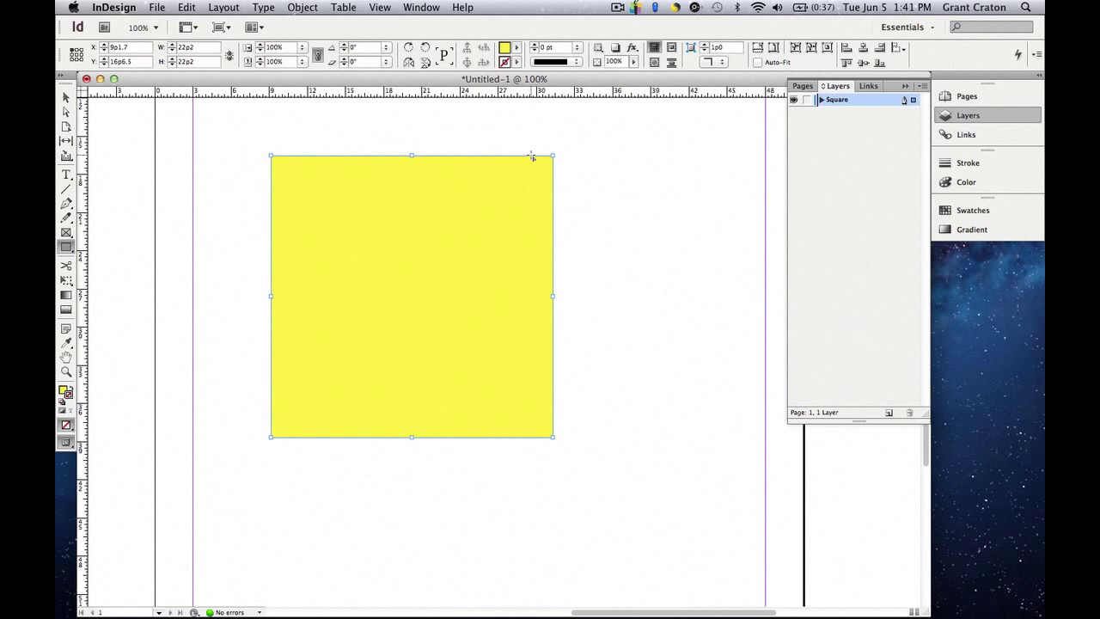
Preview the page in presentation mode and select the yellow square after returning to the layout.
key(shift+w)
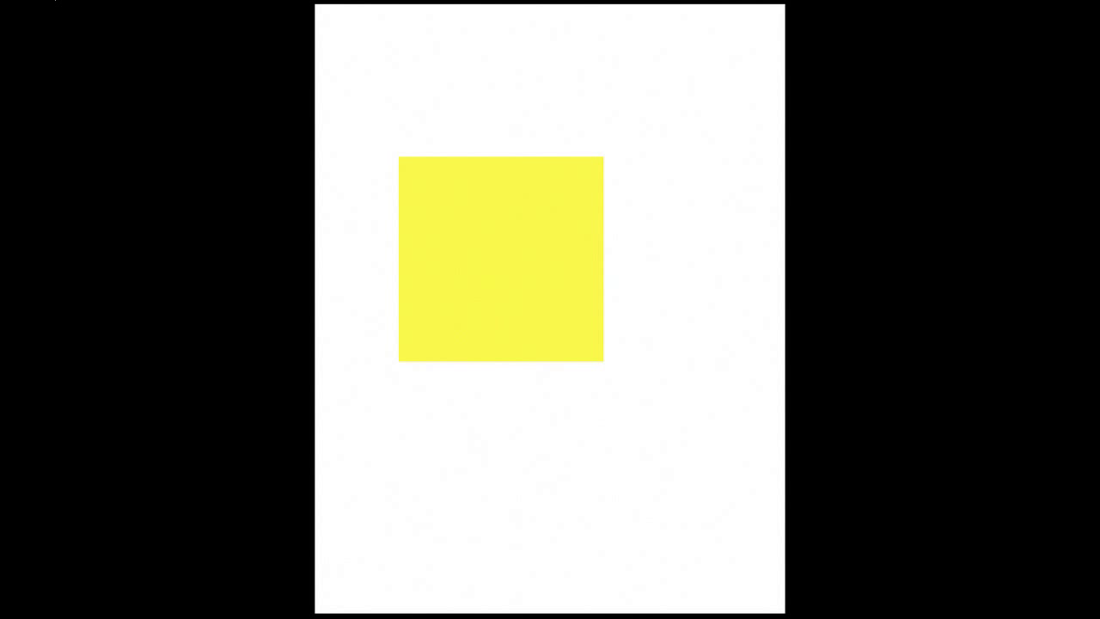
key(shift+w)
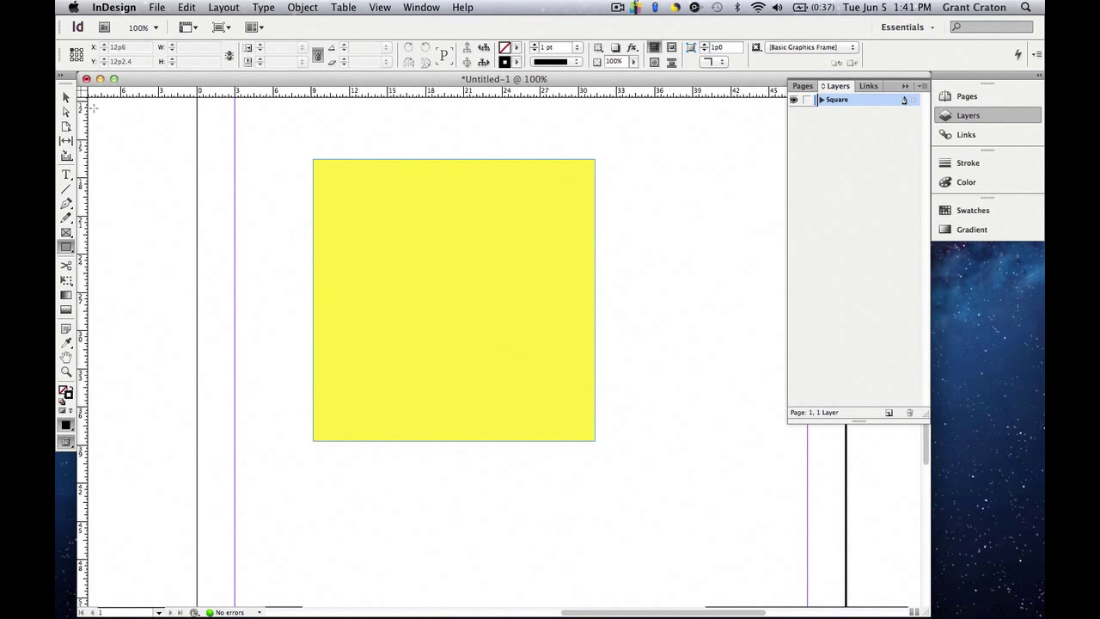
click(67, 98)
click(364, 259)
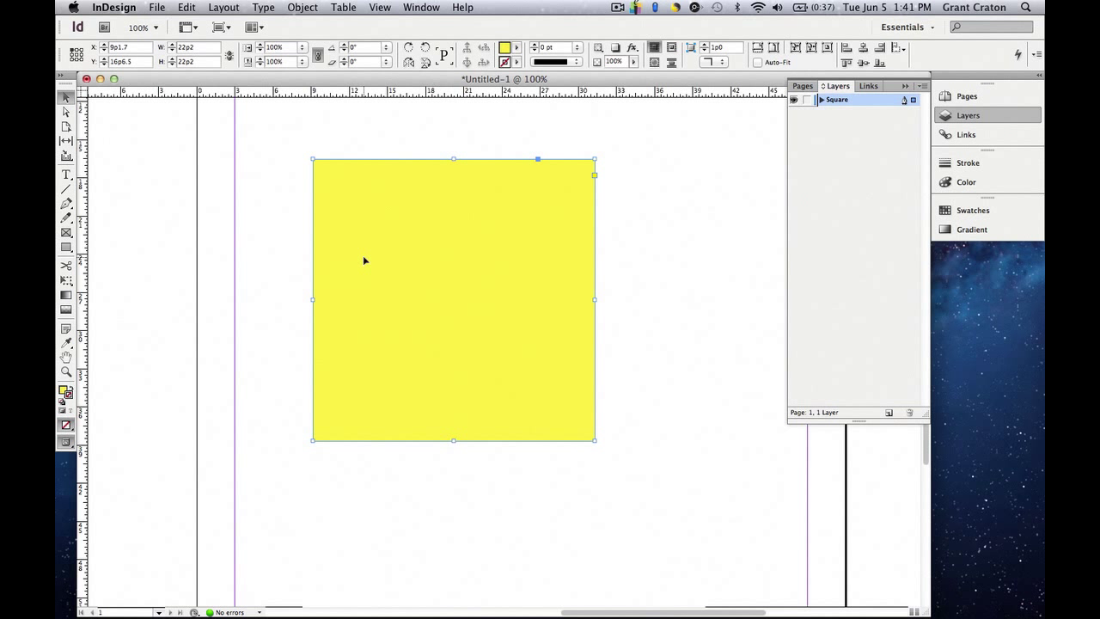
Hide and show the Square layer again, and toggle its lock on and off.
click(794, 101)
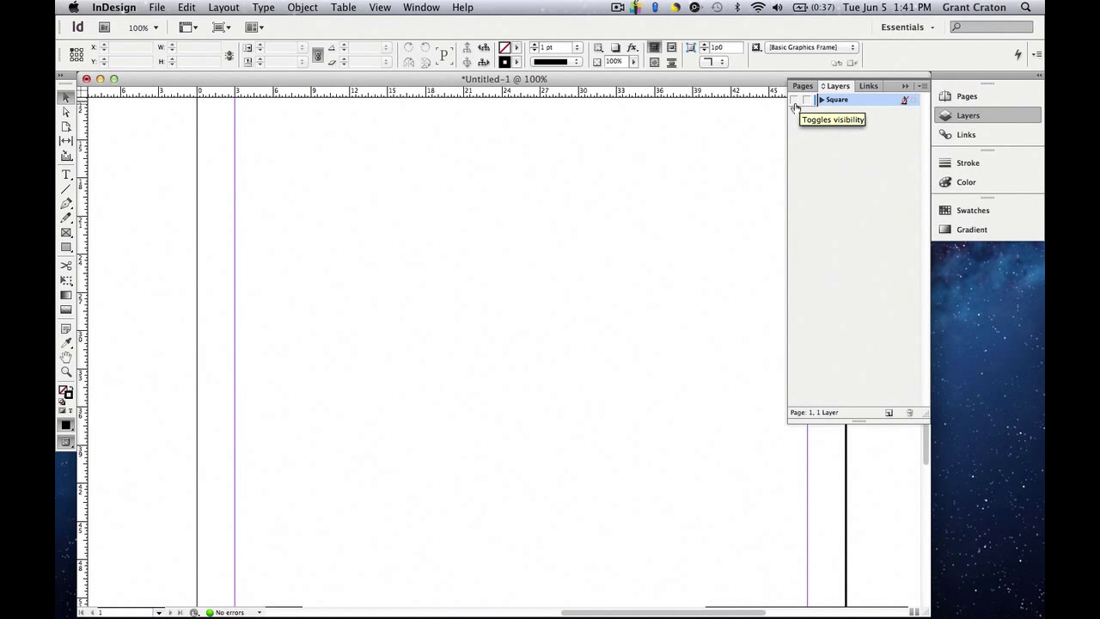
click(794, 100)
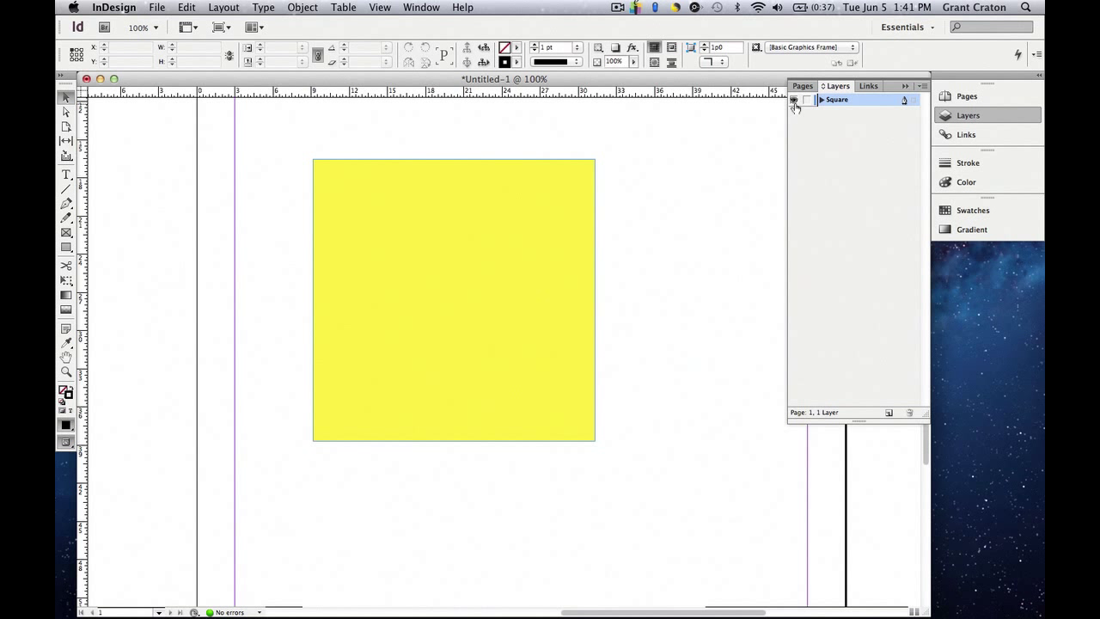
click(808, 100)
click(805, 101)
Create a new layer above Square, name it Circle and keep Red as its layer color.
click(889, 414)
double_click(836, 102)
text(Circle)
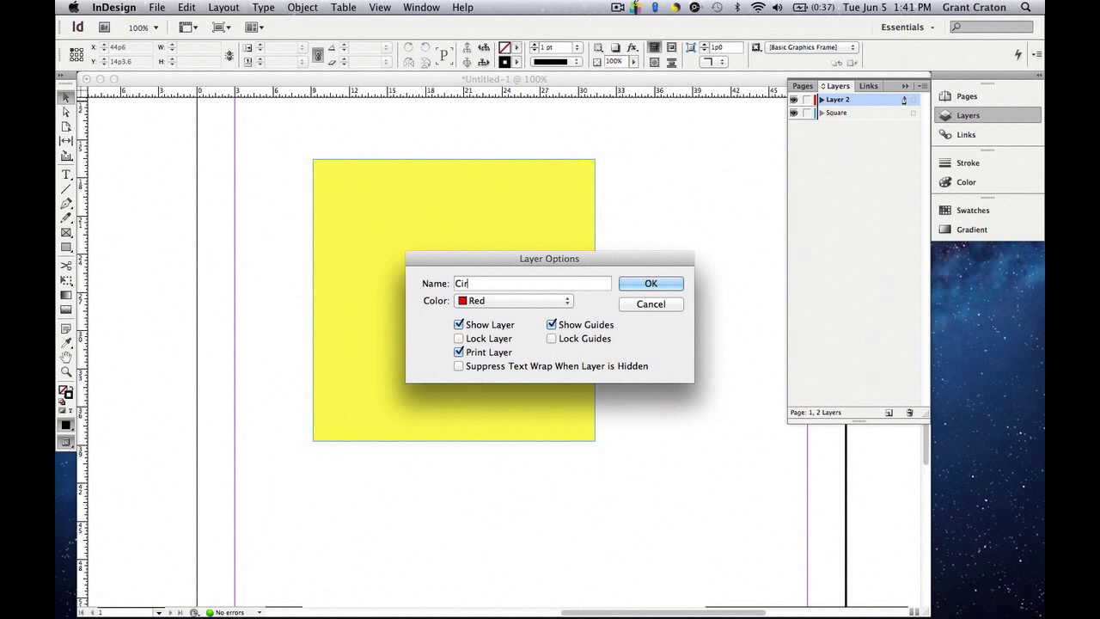
click(544, 305)
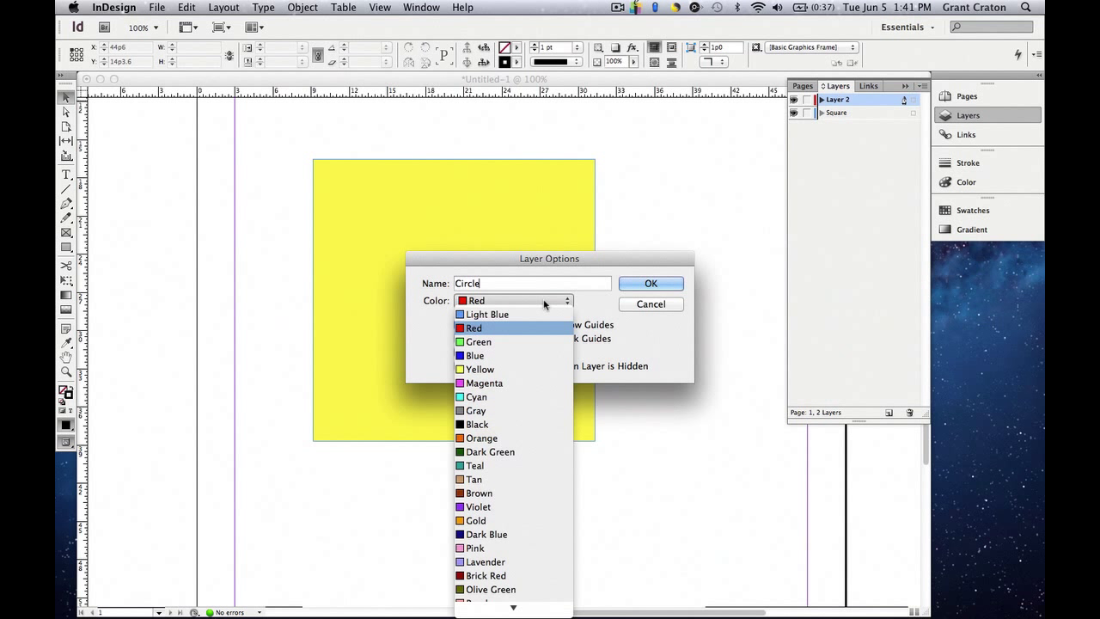
click(544, 327)
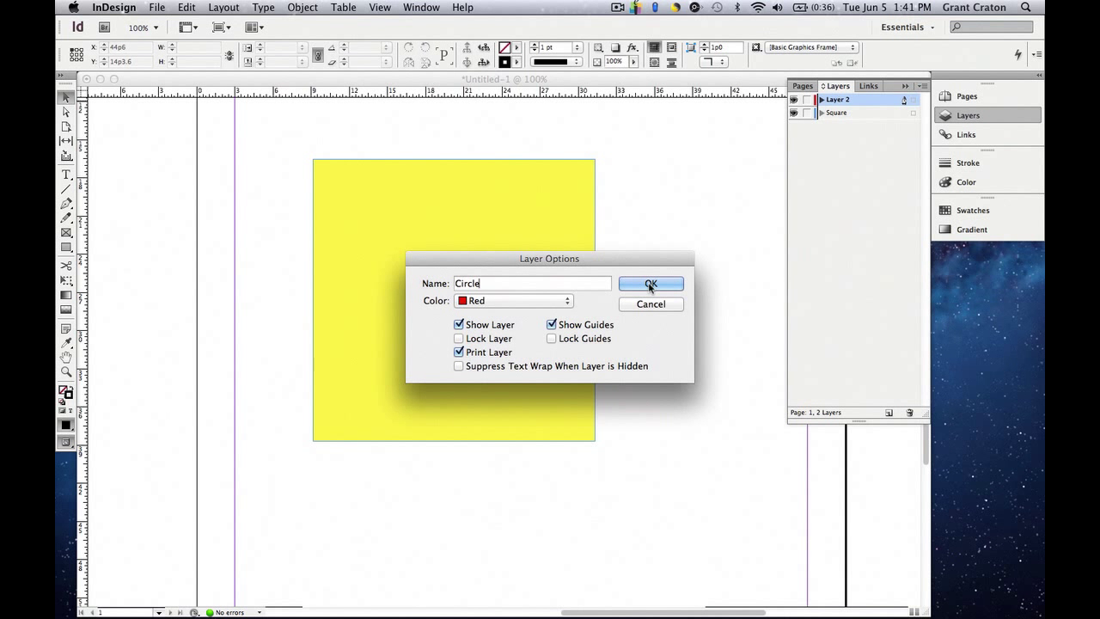
click(651, 287)
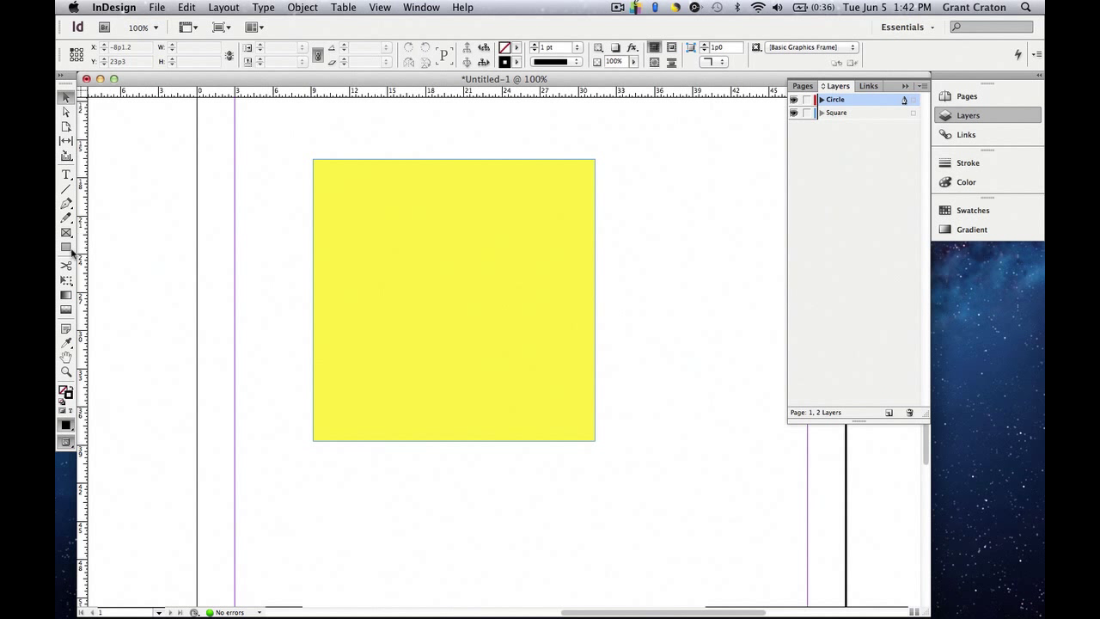
Draw a circle about 14p4 in diameter inside the yellow square and give it a cyan fill (C=100 M=0 Y=0 K=0) with no stroke.
drag(71, 249, 100, 261)
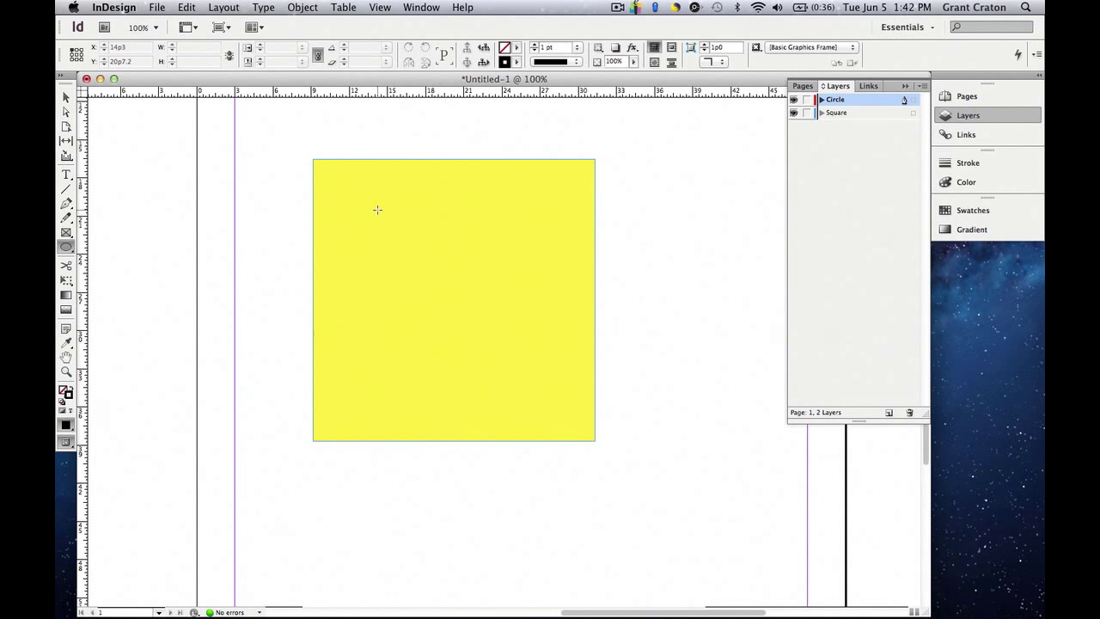
drag(376, 210, 561, 416)
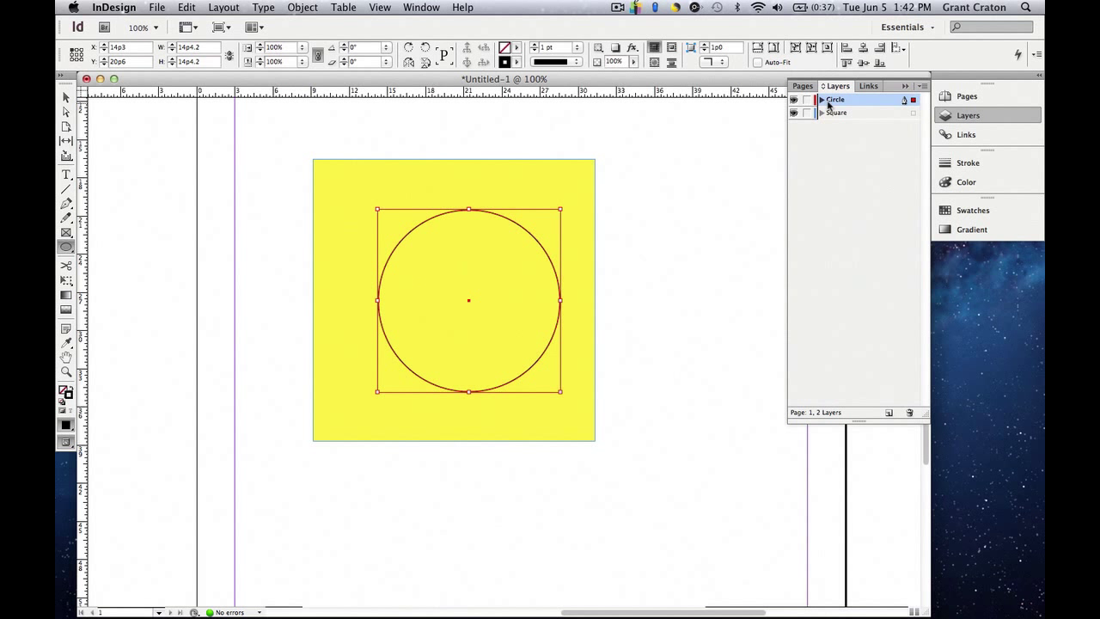
click(980, 211)
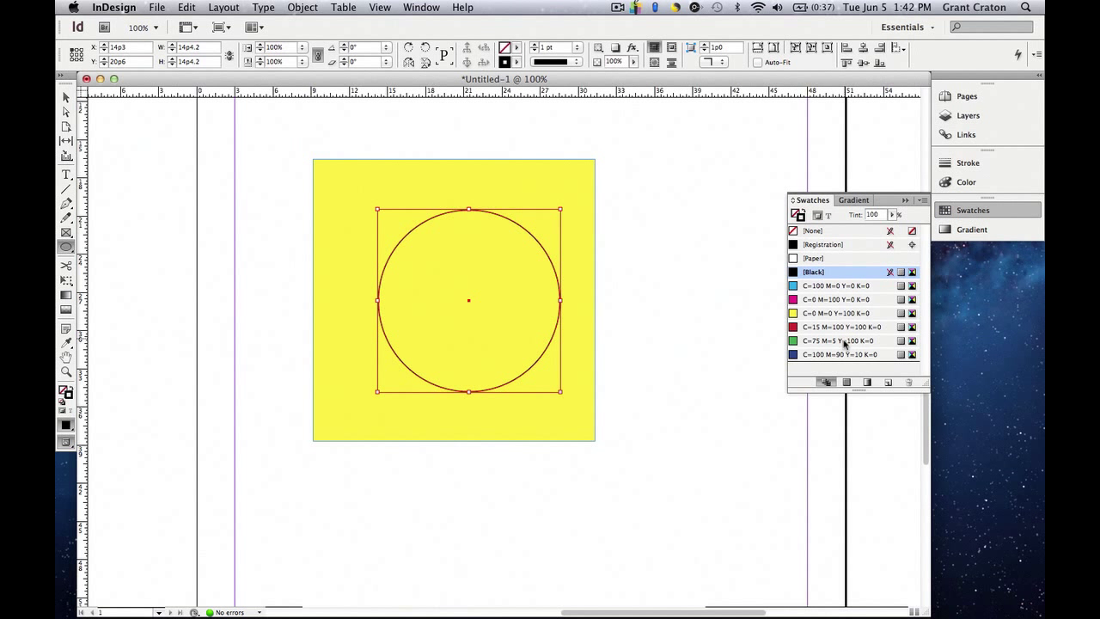
click(852, 286)
key(shift+x)
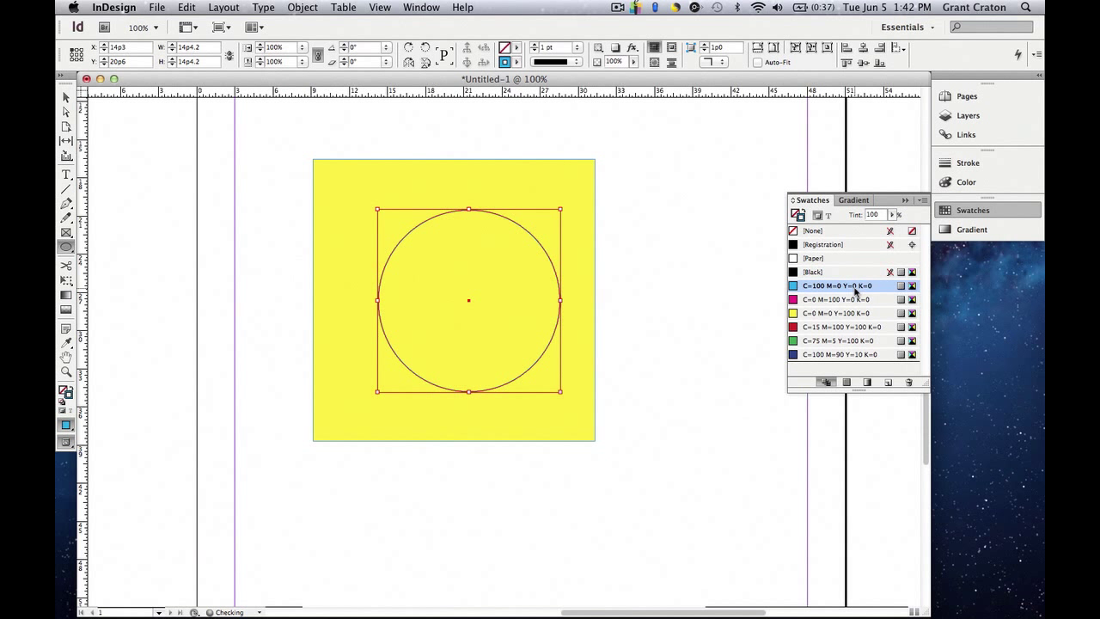
click(905, 199)
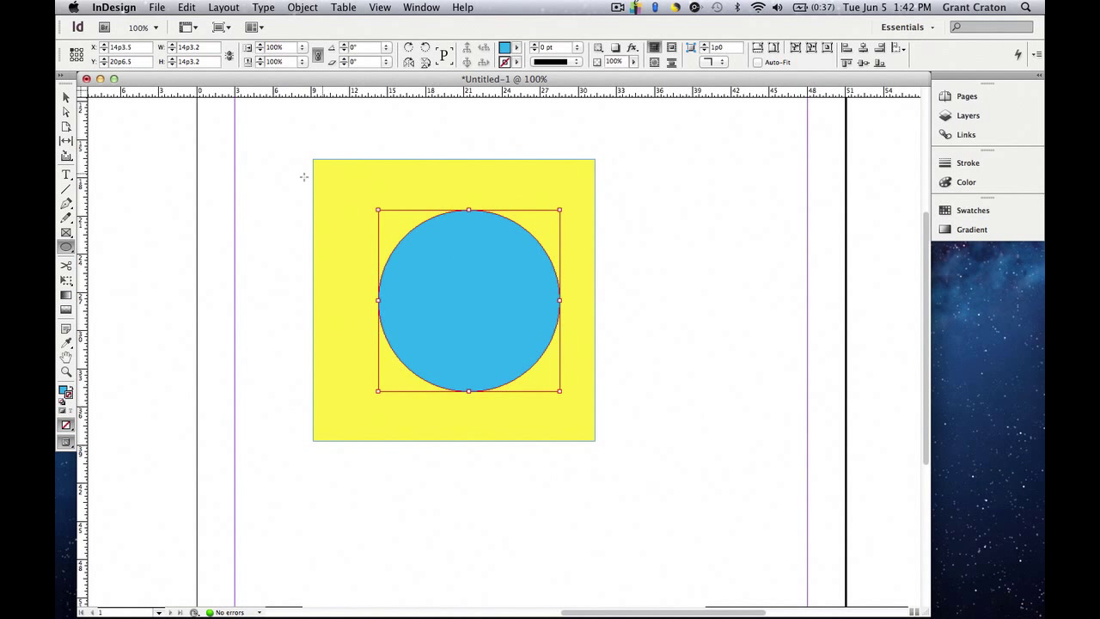
Move the blue circle over the yellow square's upper-right corner, to about X 21p11, Y 12p3.
click(66, 98)
click(969, 115)
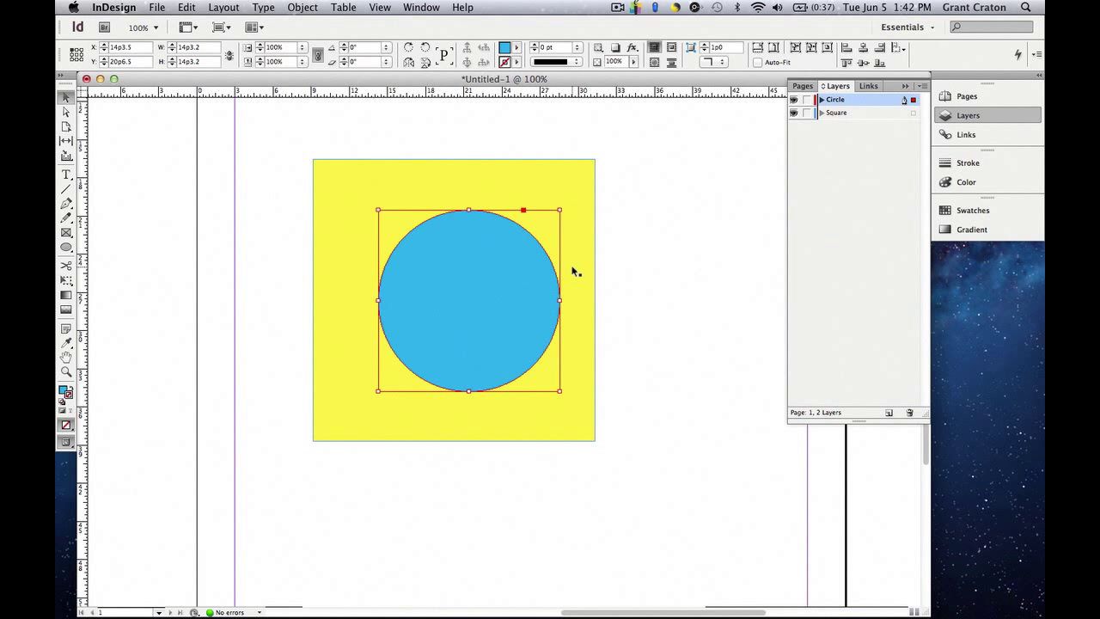
drag(507, 290, 605, 187)
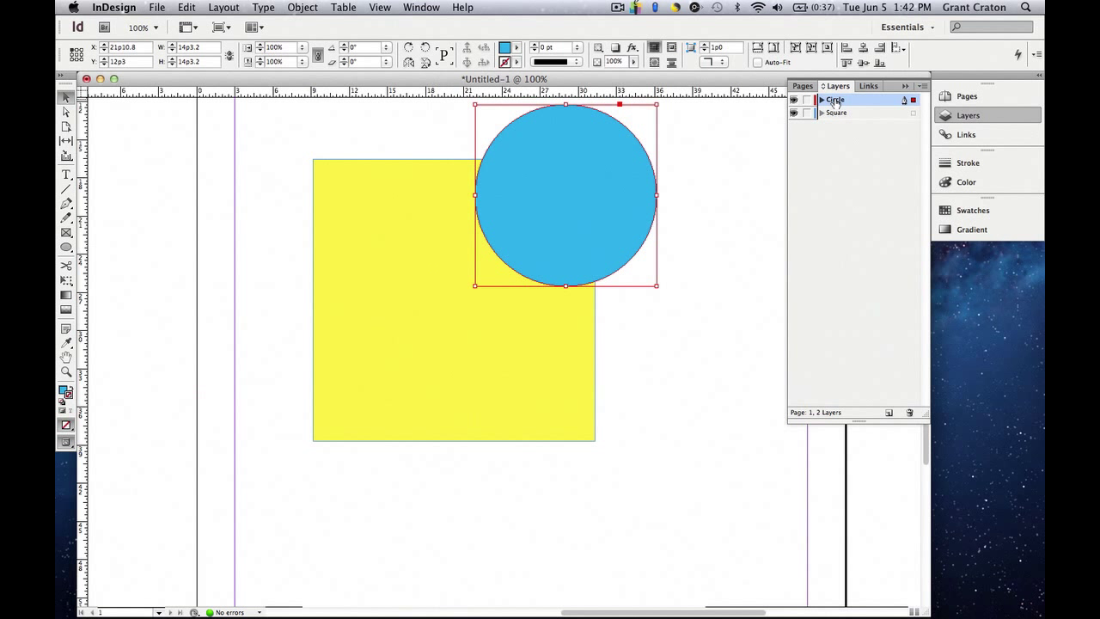
Move the Circle layer below the Square layer and restore the original order with Circle above Square.
drag(836, 102, 834, 100)
drag(835, 99, 842, 122)
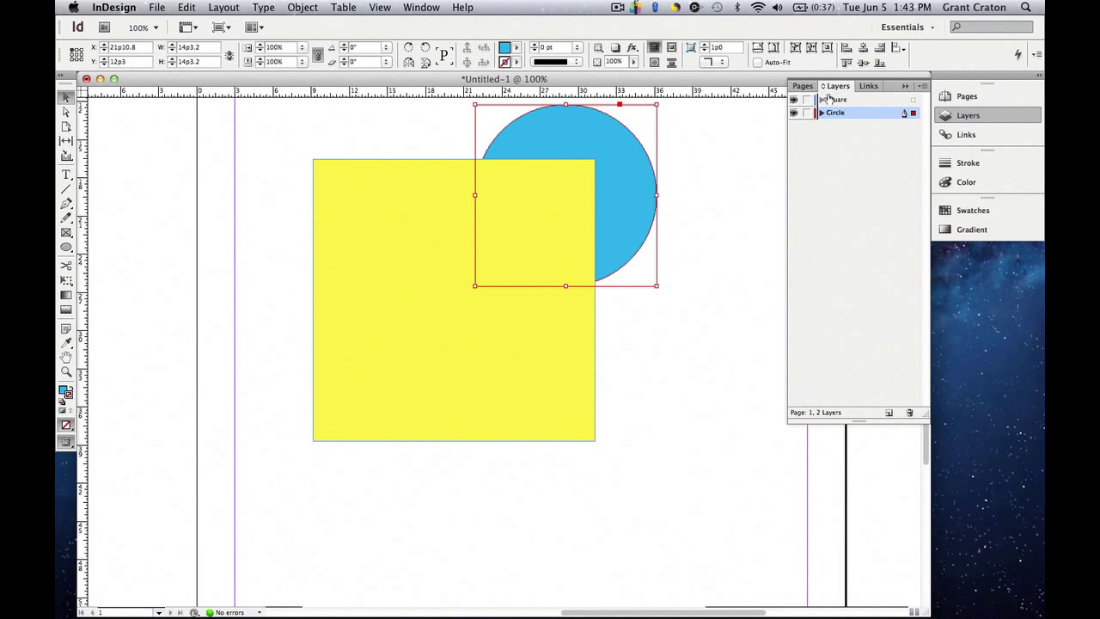
drag(839, 102, 847, 121)
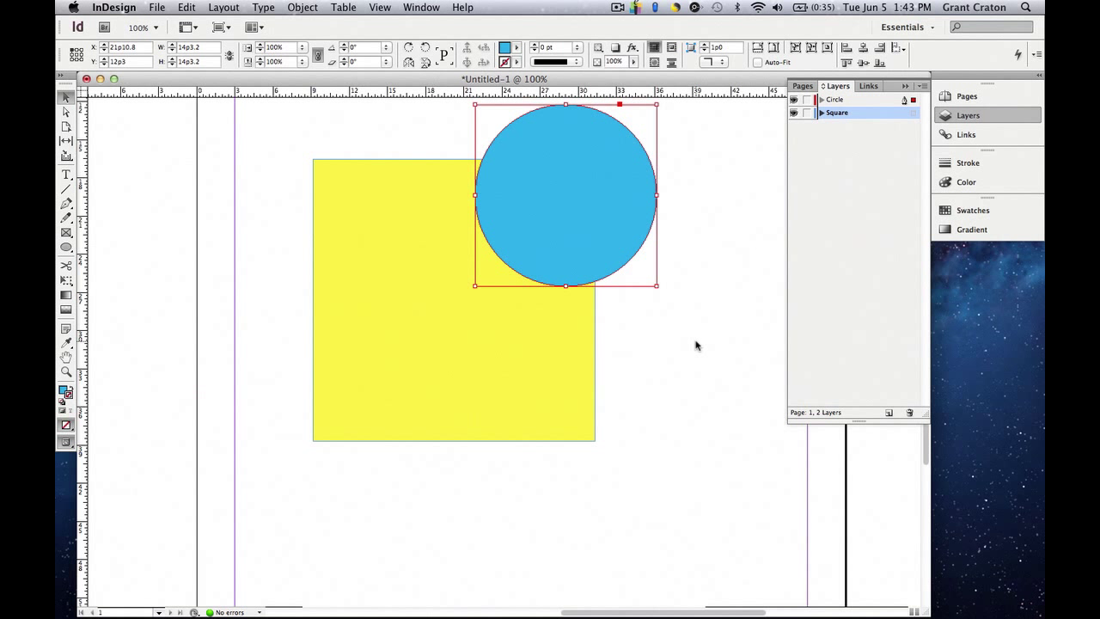